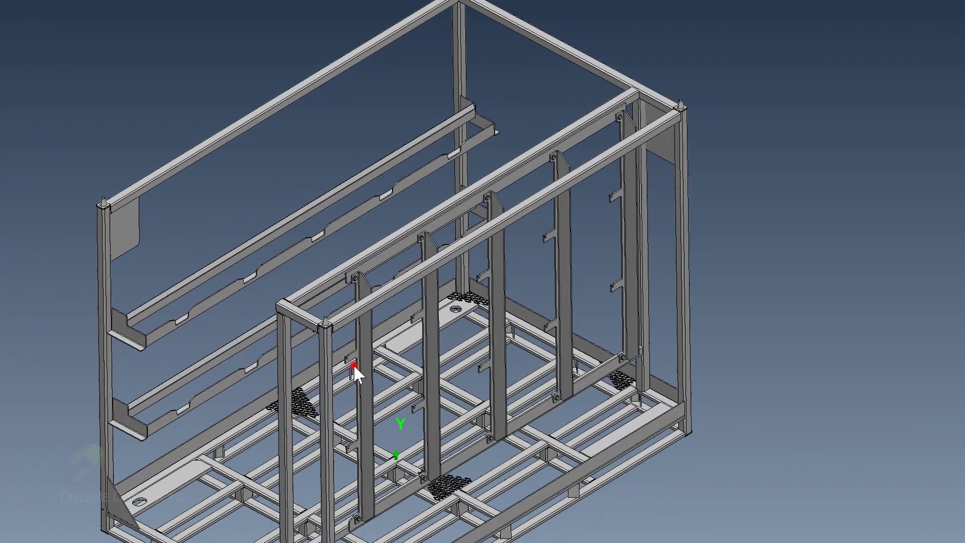
Orbit the Shock Tower Inner Rack model in the 3D scene to another viewing angle
middle_drag(354, 365, 213, 306)
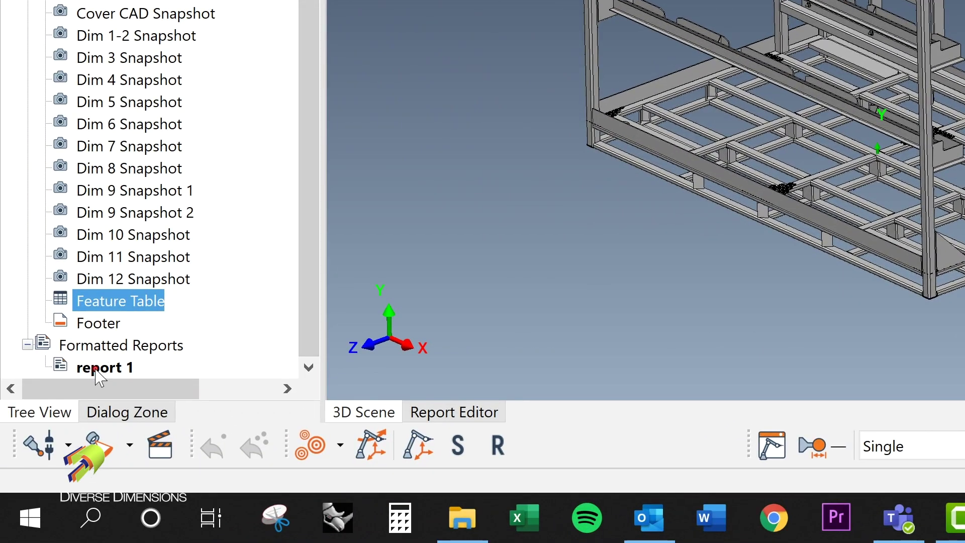
Open report 1 at its page 15 and select the Feature Table report item
double_click(99, 376)
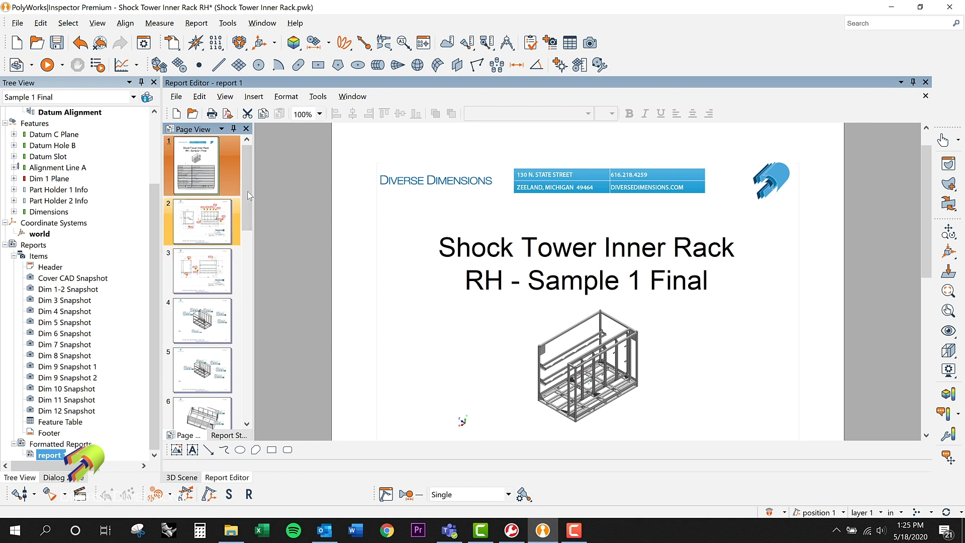
drag(246, 160, 247, 354)
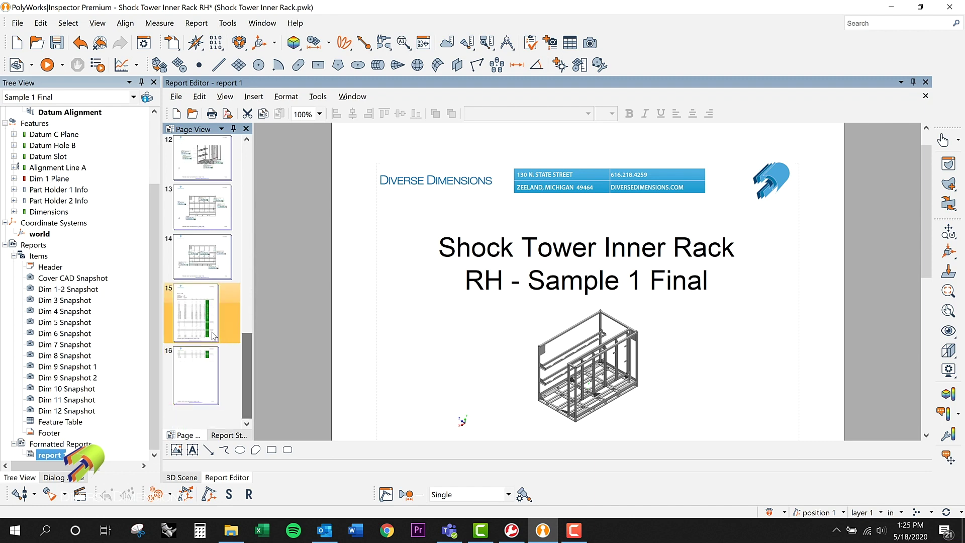
click(195, 314)
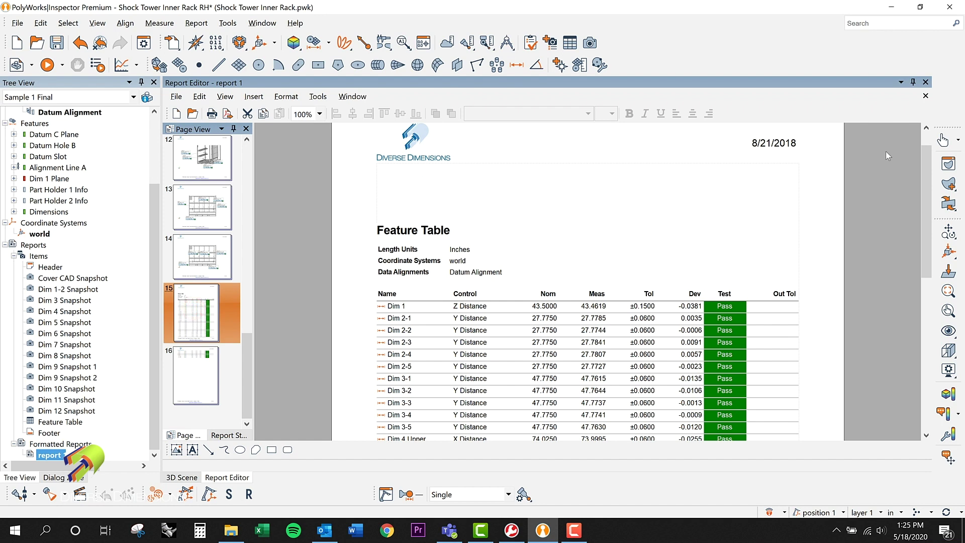
drag(925, 164, 924, 189)
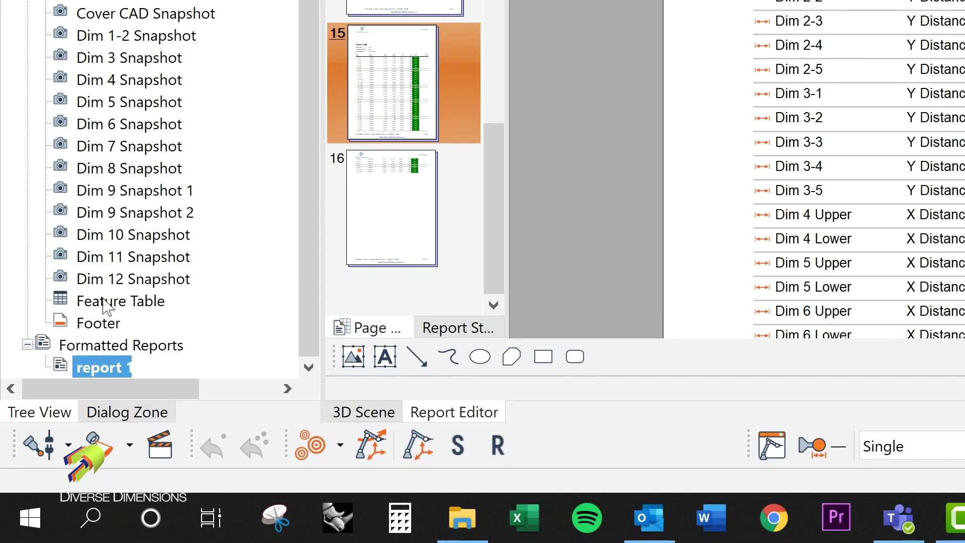
click(53, 421)
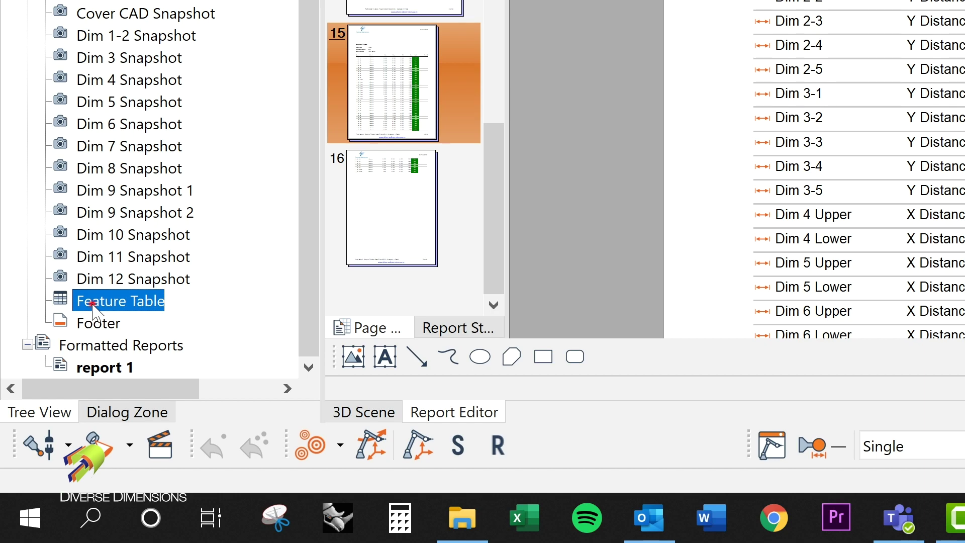
Prefix 'Dimensional Output' to the Feature Table title and apply it
double_click(93, 304)
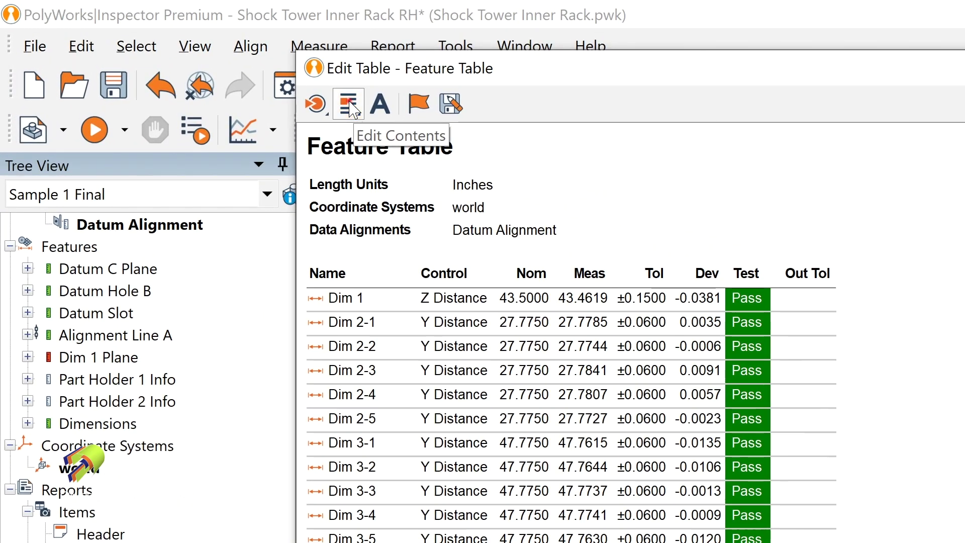
click(352, 107)
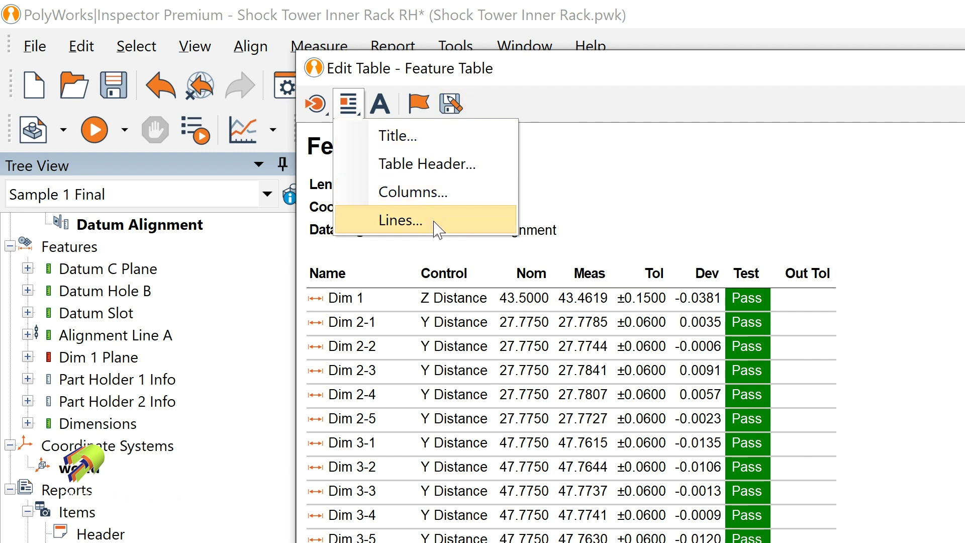
click(426, 136)
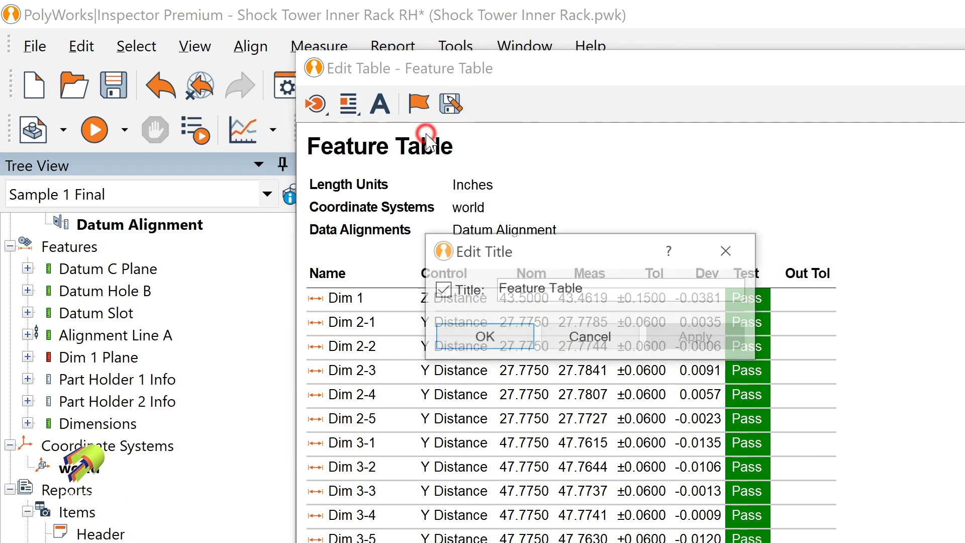
click(498, 291)
text(Dimensional )
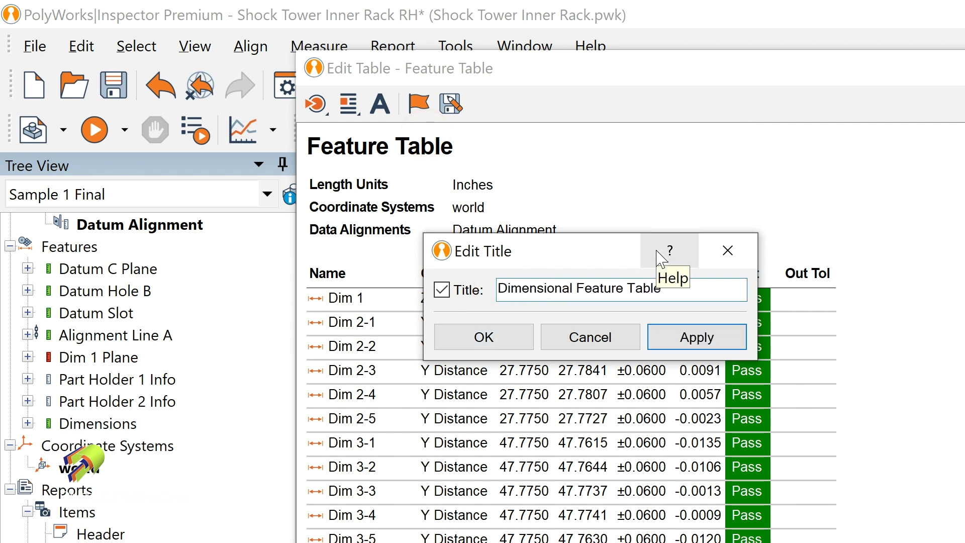
text(Outpu)
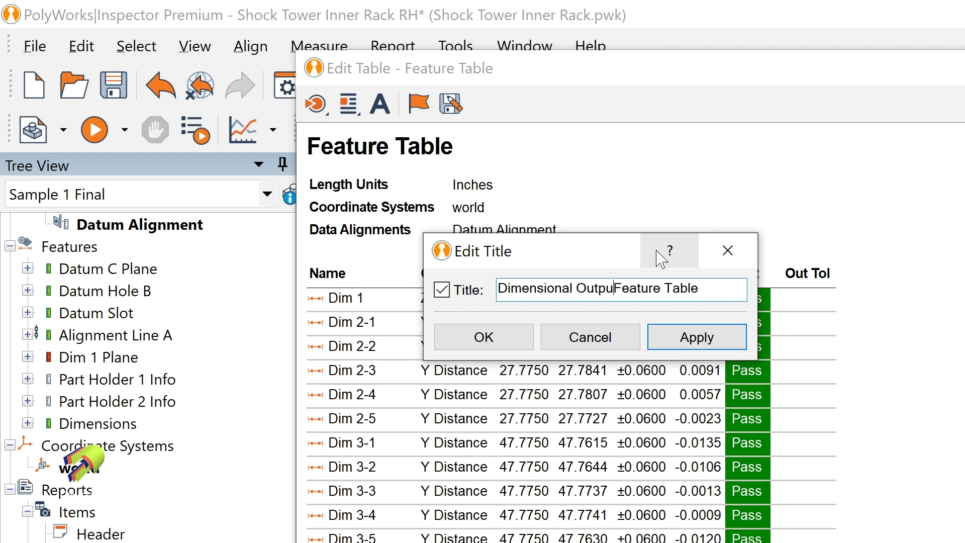
text(t)
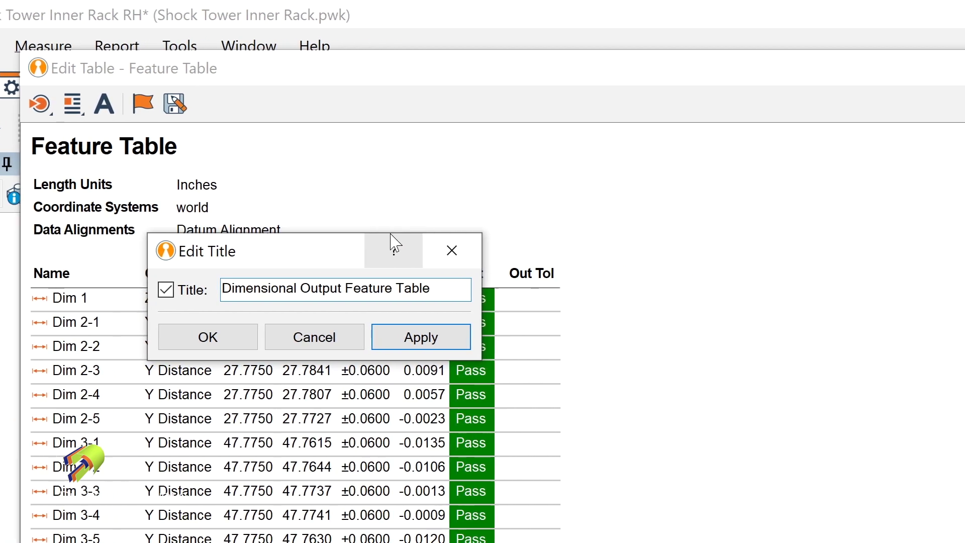
click(396, 327)
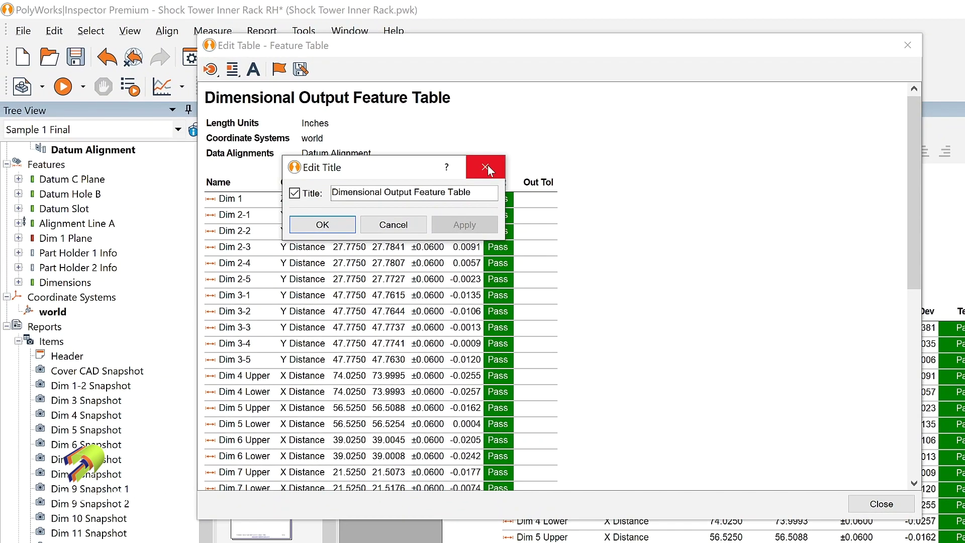
click(487, 167)
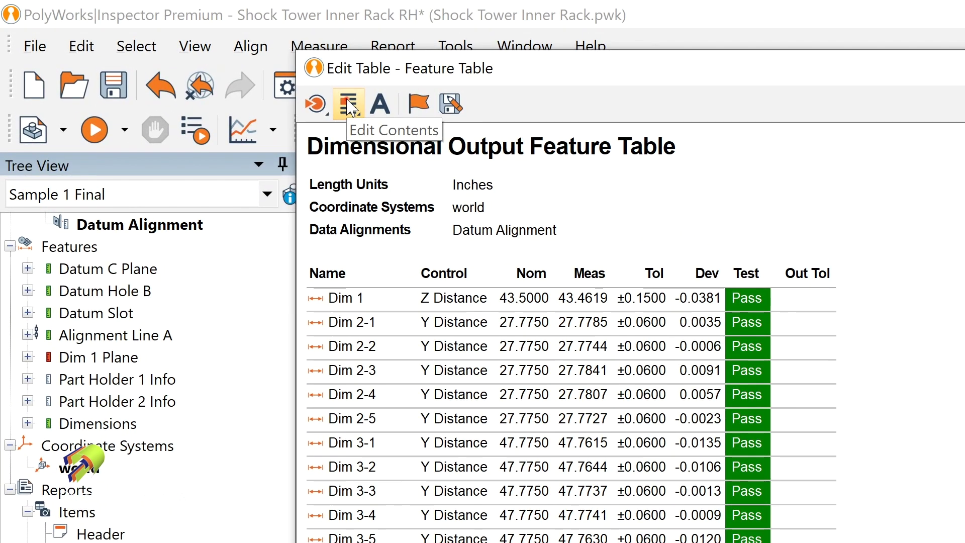
Add the Date Time and Device fields to the Feature Table header
click(232, 69)
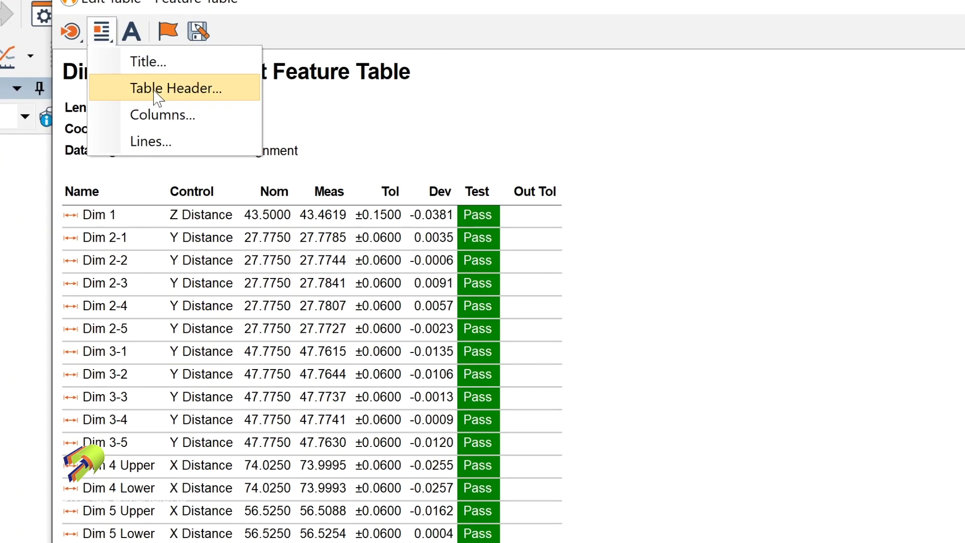
click(159, 95)
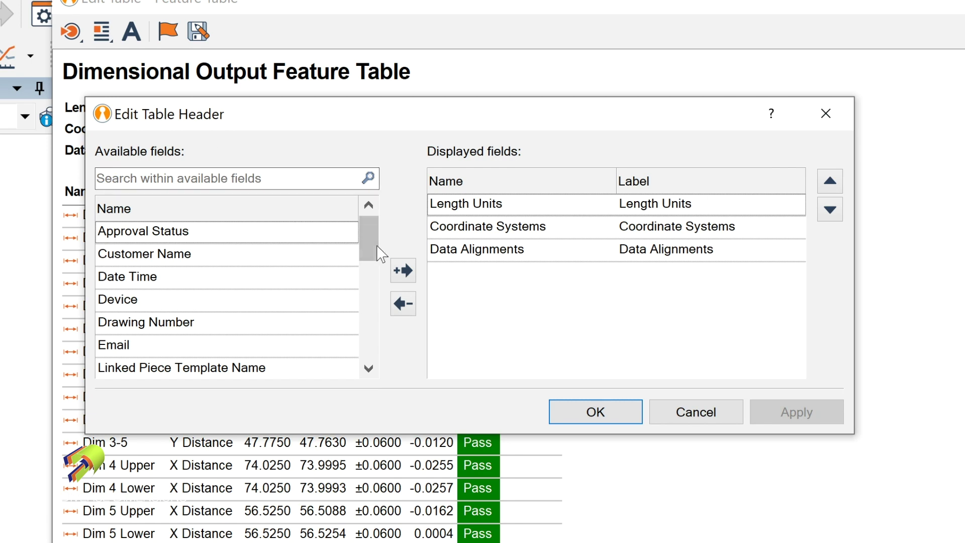
mouse_move(373, 236)
mouse_down()
mouse_move(372, 333)
mouse_move(372, 232)
mouse_up()
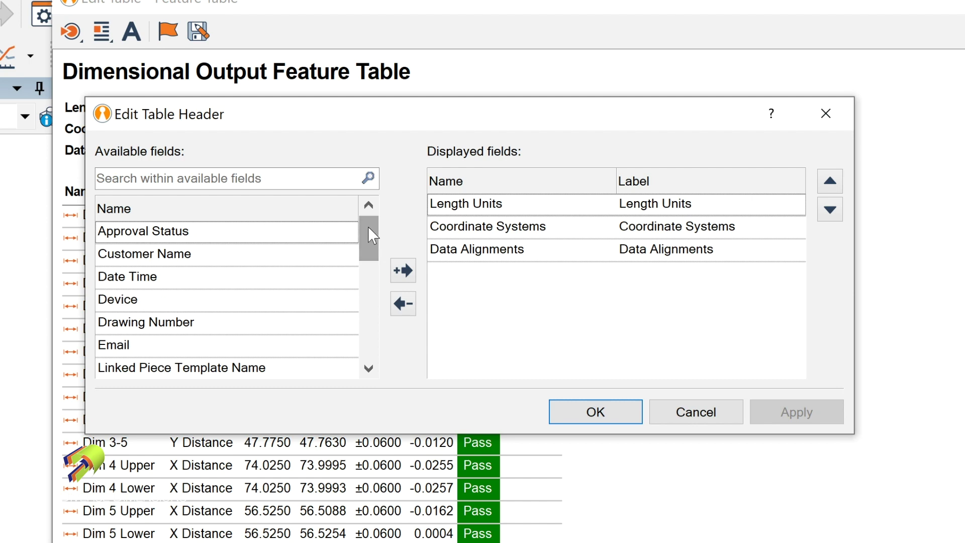
mouse_move(368, 227)
mouse_down()
mouse_move(367, 270)
mouse_move(367, 232)
mouse_up()
click(172, 278)
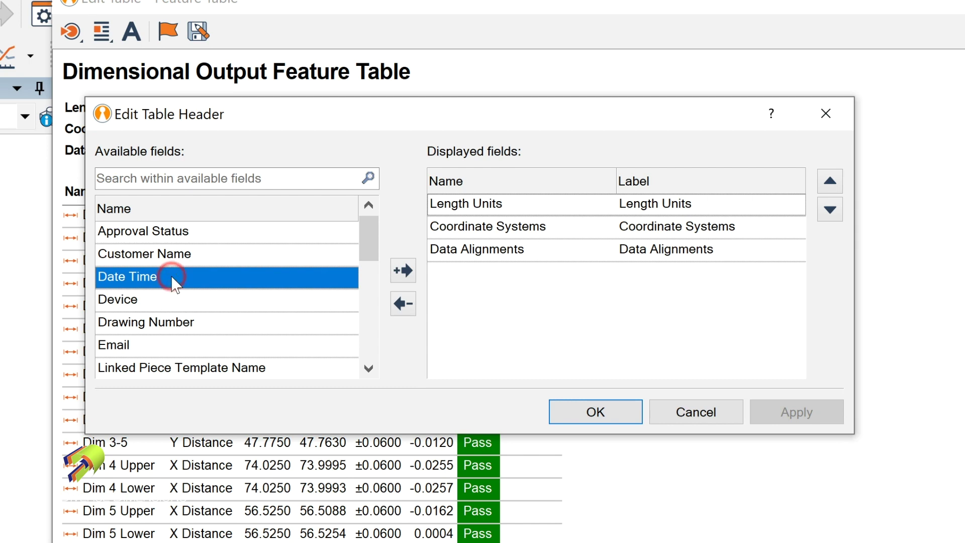
click(408, 273)
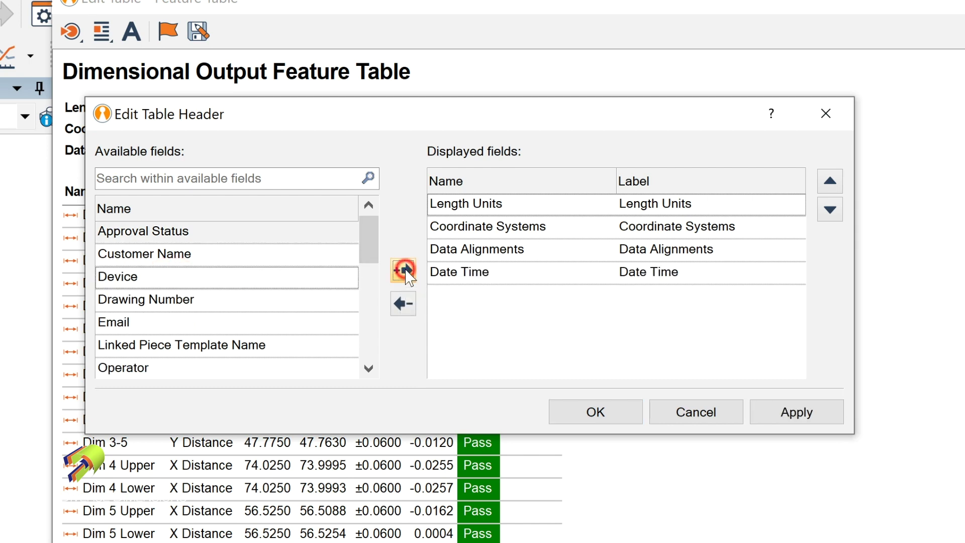
click(141, 283)
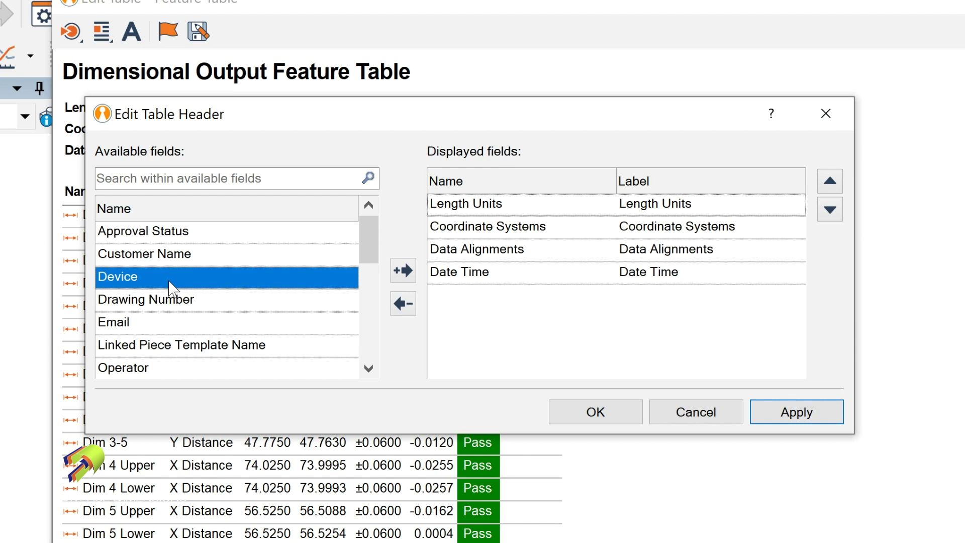
click(402, 273)
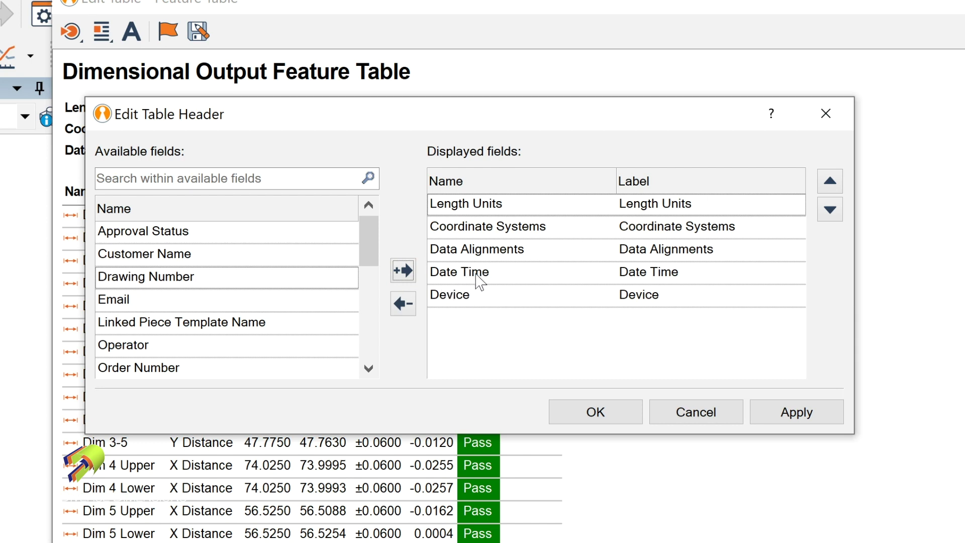
Order Device above Date Time in the header fields and apply the changes
click(630, 301)
click(630, 300)
click(828, 182)
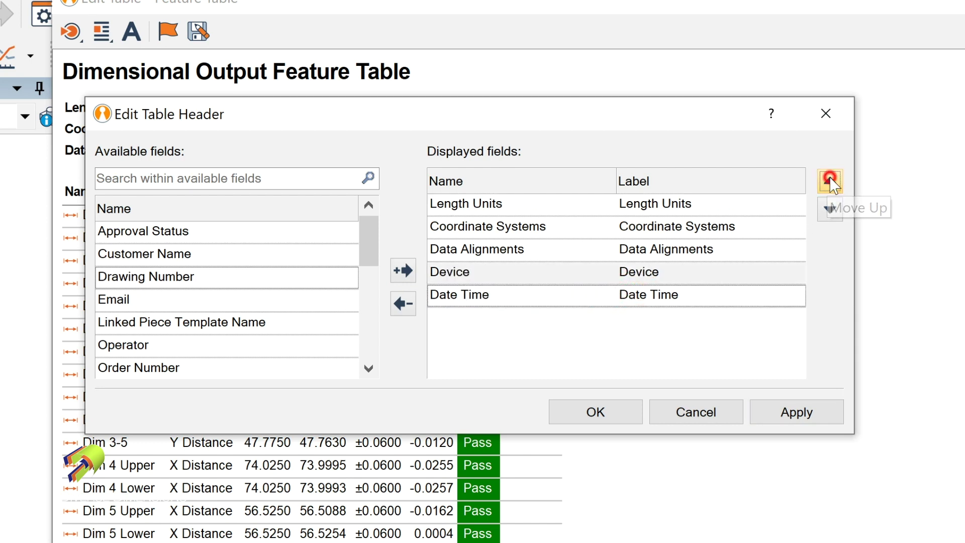
click(830, 216)
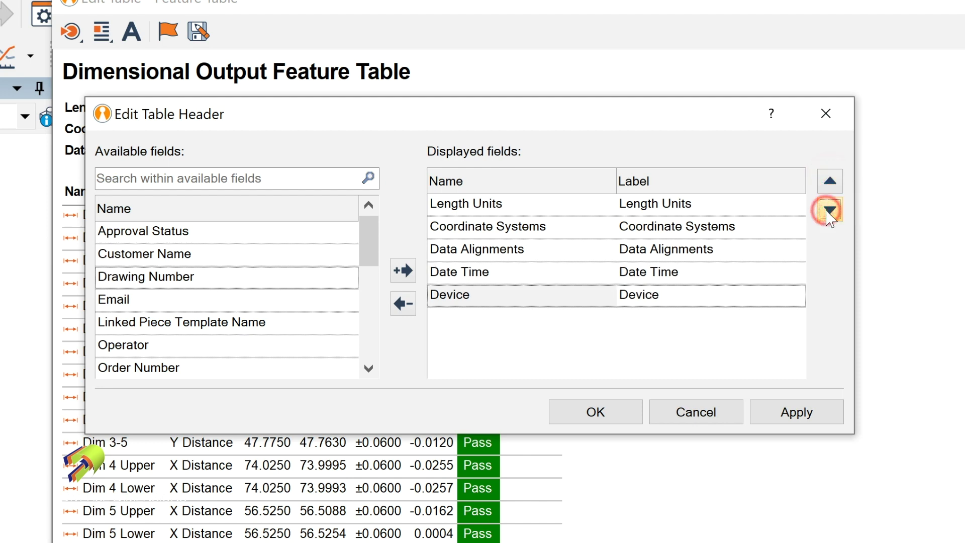
click(830, 182)
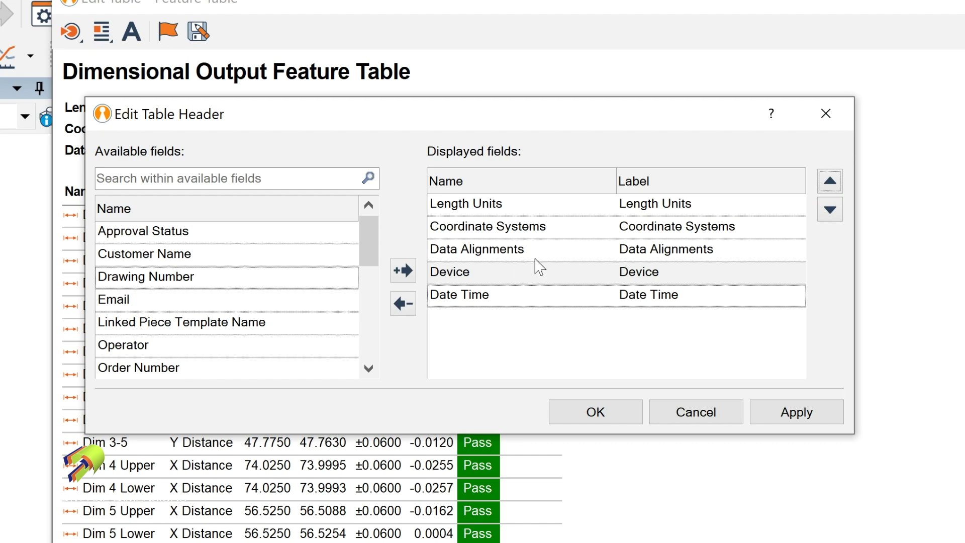
click(811, 419)
click(592, 412)
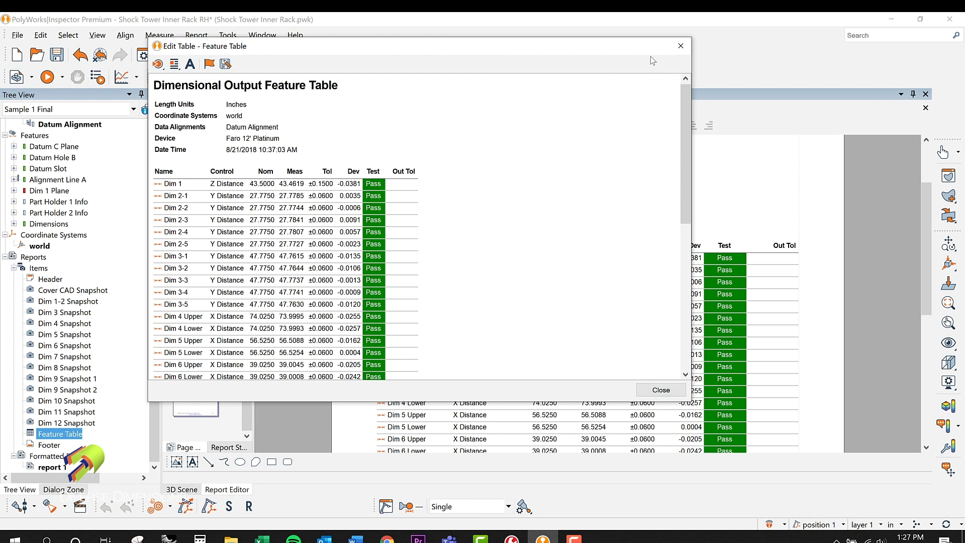
Close the table editor and drop the Feature Table onto its report page to refresh it
click(661, 391)
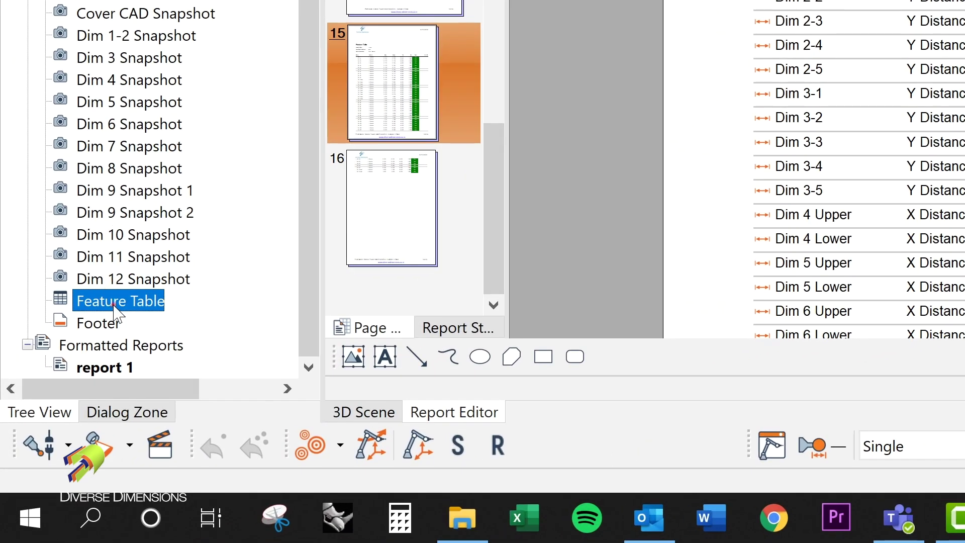
drag(114, 305, 853, 57)
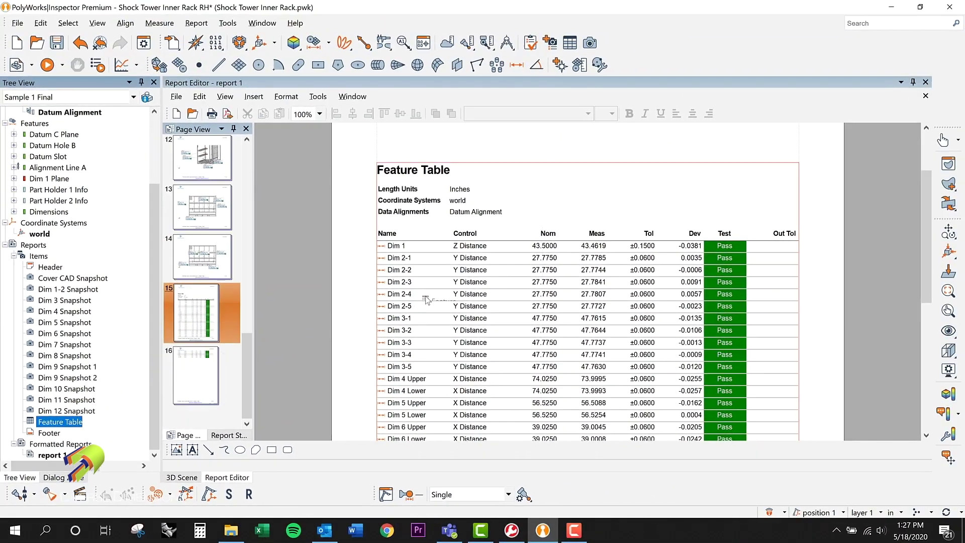
drag(426, 296, 426, 296)
drag(427, 299, 427, 295)
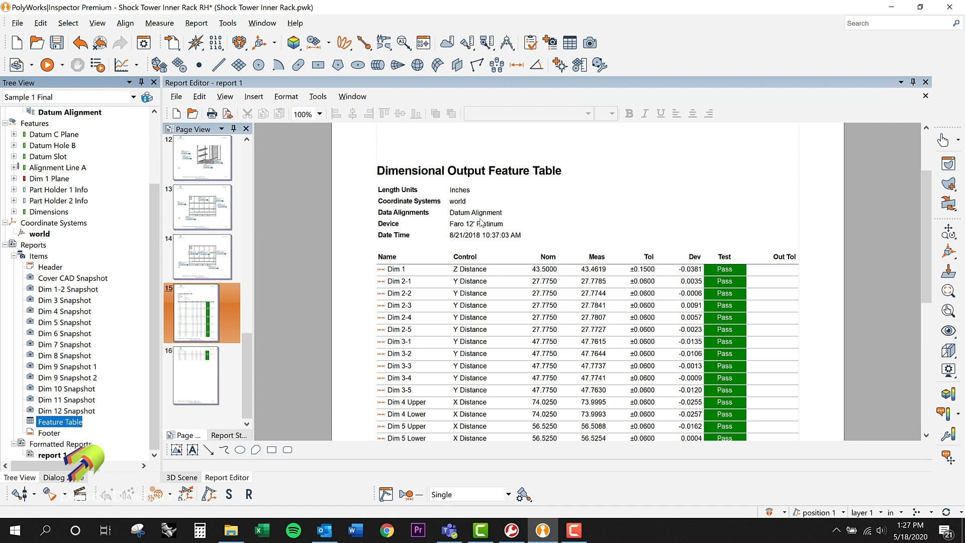
drag(247, 411, 250, 229)
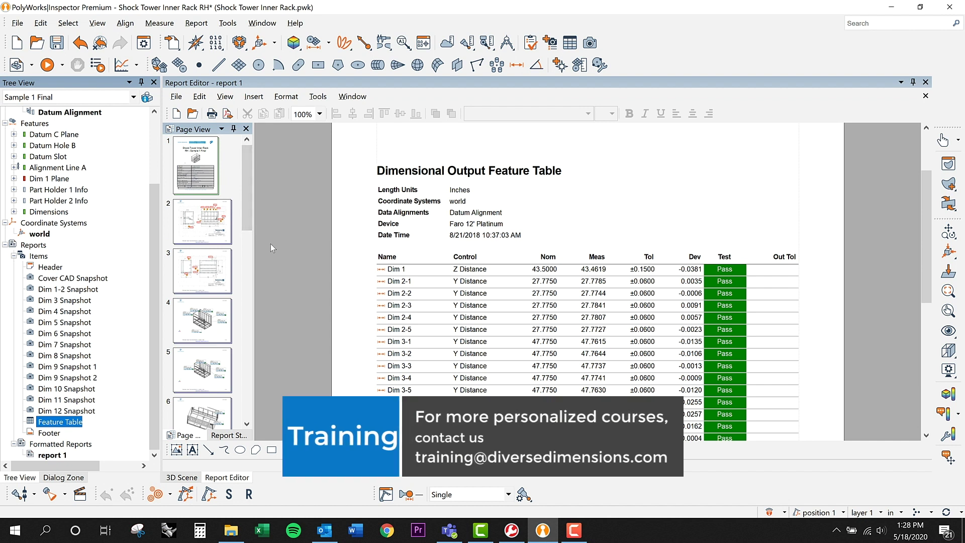